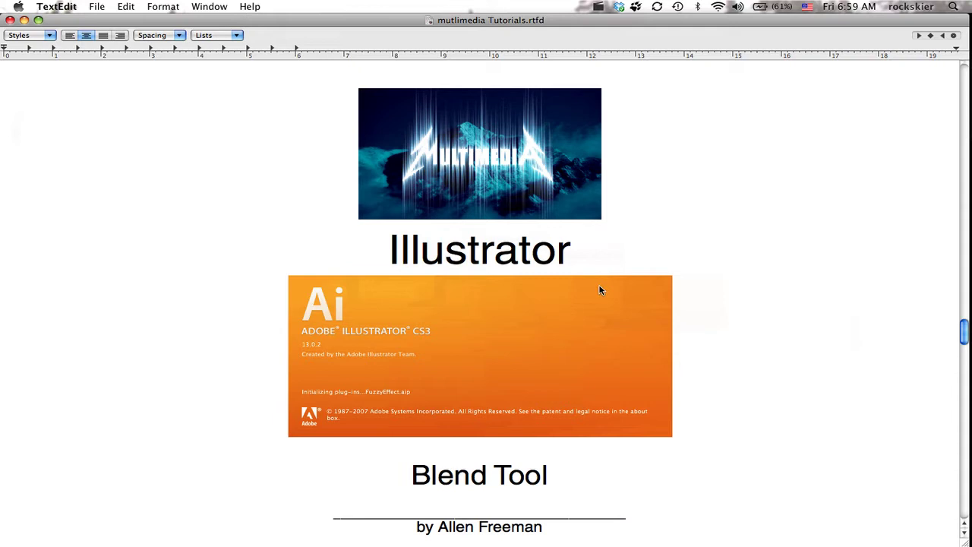
Switch from TextEdit to the itunes.ai document in Illustrator.
key(super+Tab)
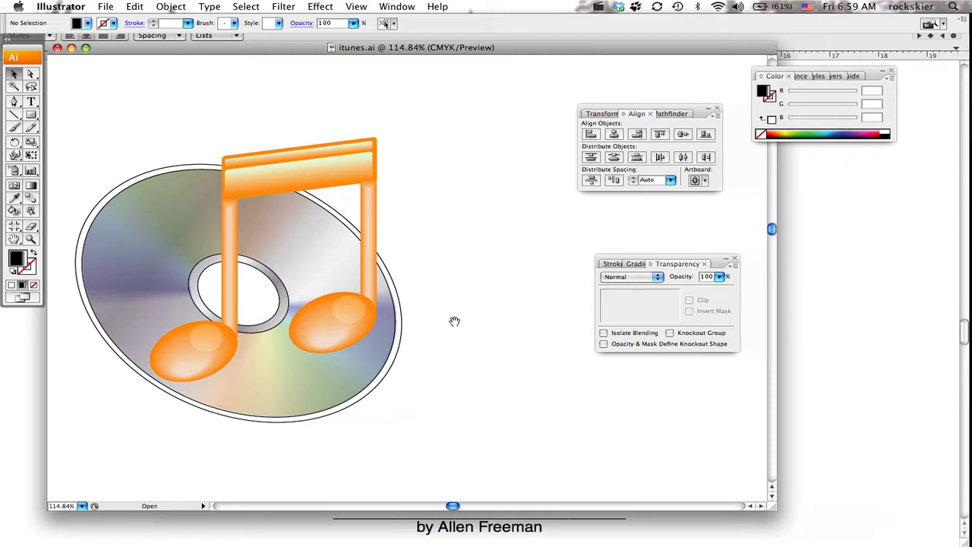
Pan to an empty area and draw an ellipse with the Ellipse tool.
drag(454, 322, 371, 283)
scroll(371, 283, right, 10)
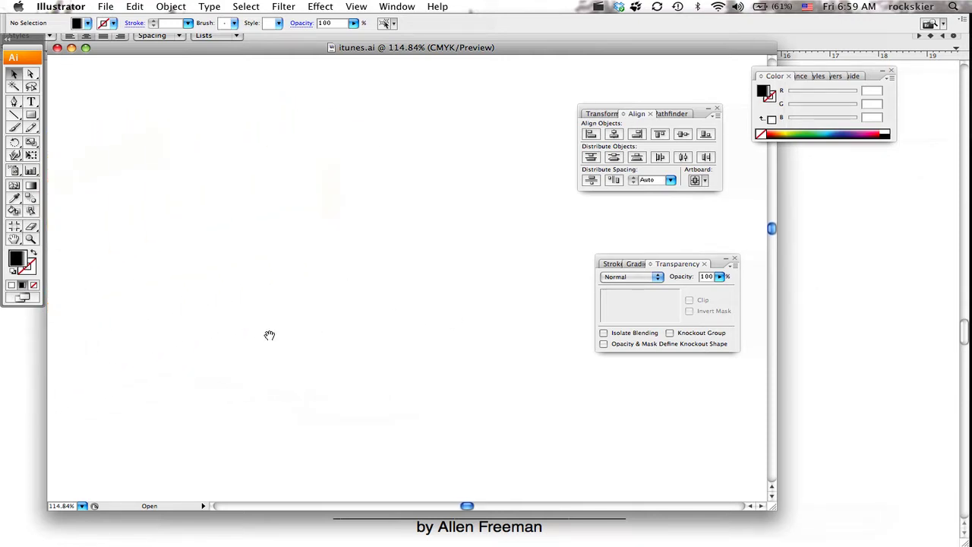
drag(31, 115, 73, 145)
drag(187, 288, 317, 358)
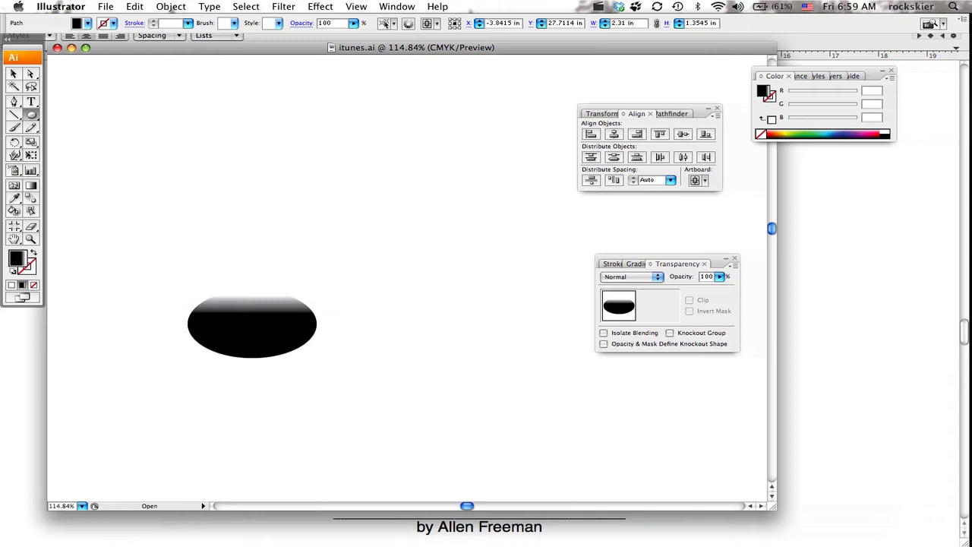
Fill the ellipse with dark red, set its stroke to None, and select it.
click(11, 286)
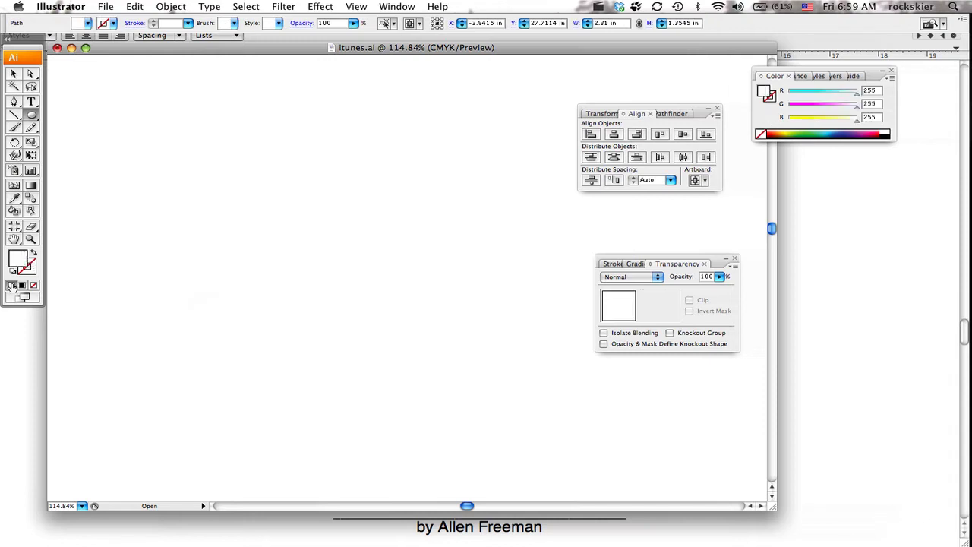
double_click(22, 260)
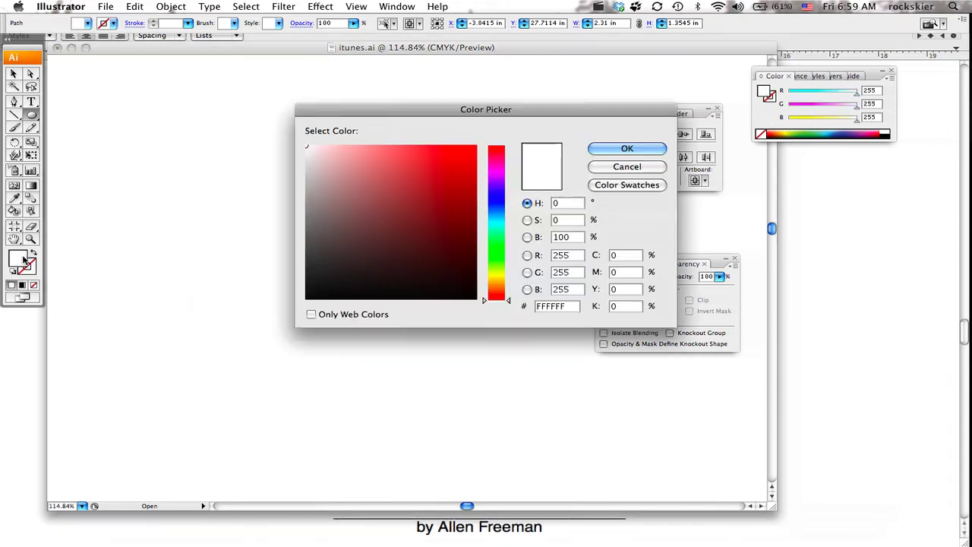
click(428, 228)
click(445, 211)
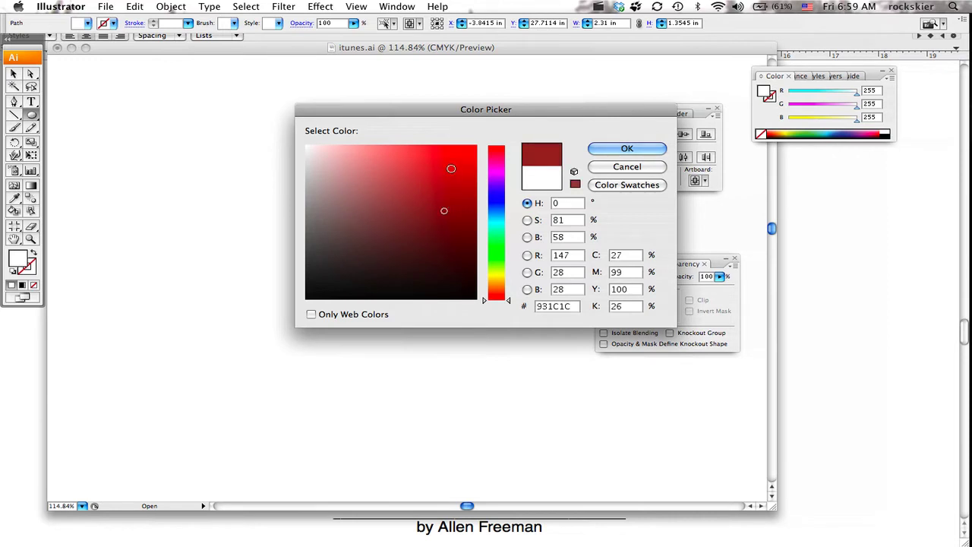
click(452, 170)
click(475, 182)
click(594, 150)
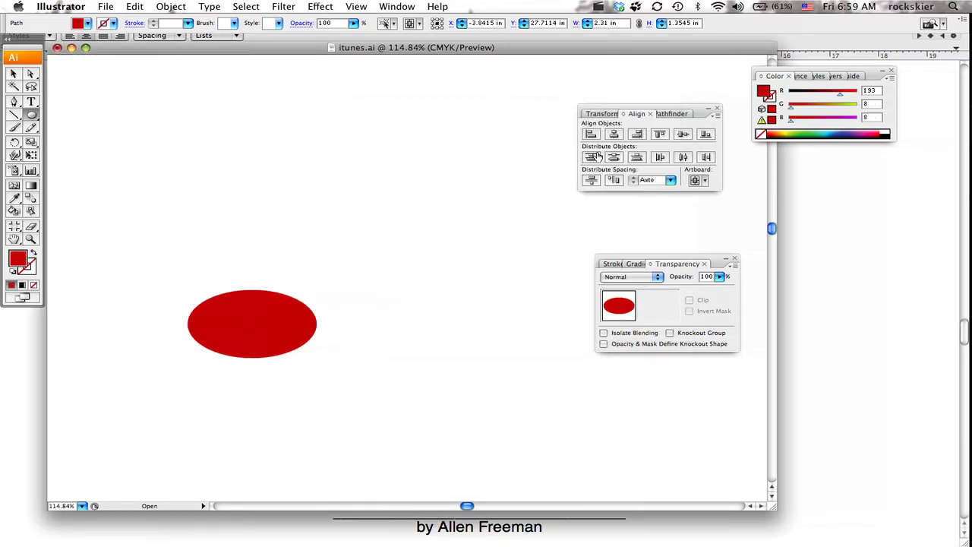
click(30, 272)
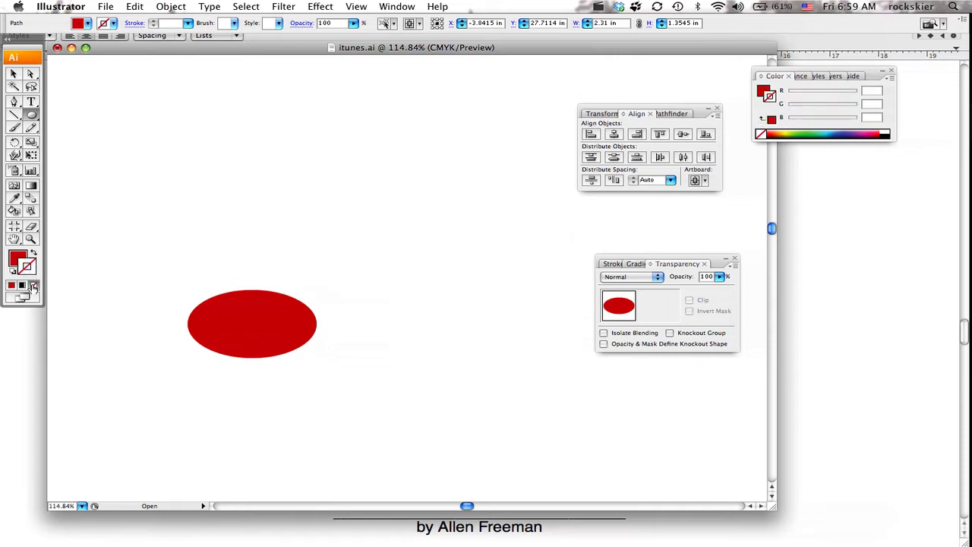
click(13, 74)
click(236, 342)
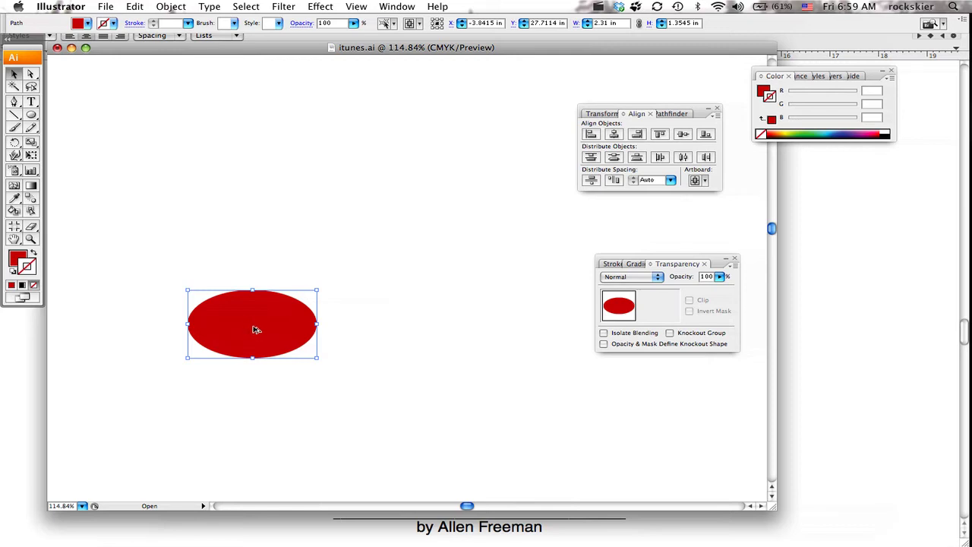
Alt-drag a copy of the red ellipse, shrink it inside the original, and fill it lighter red.
drag(256, 330, 354, 255)
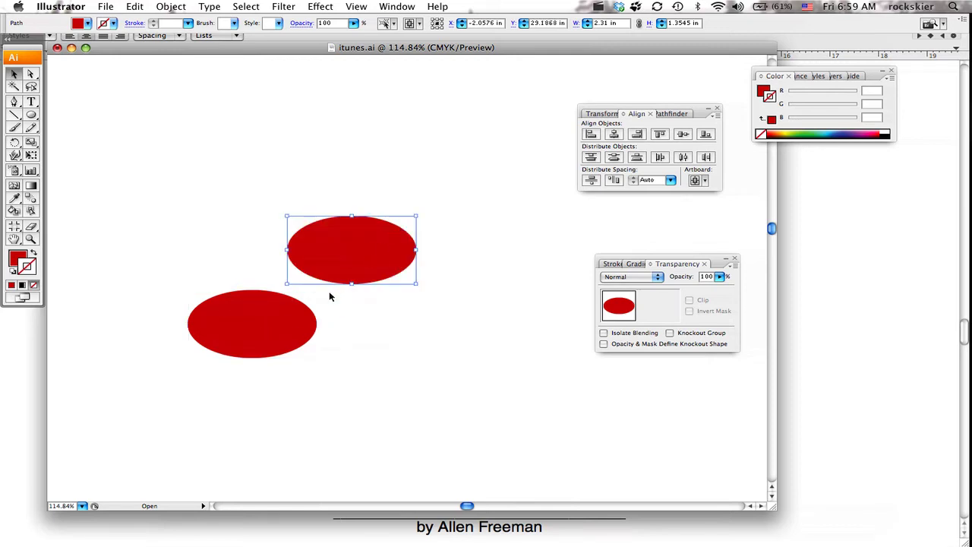
key(super+z)
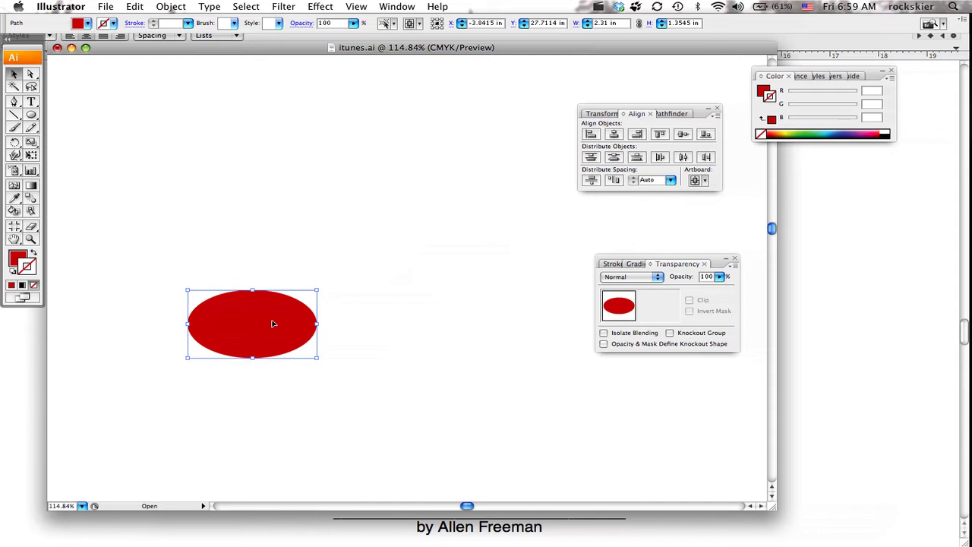
drag(261, 329, 346, 273)
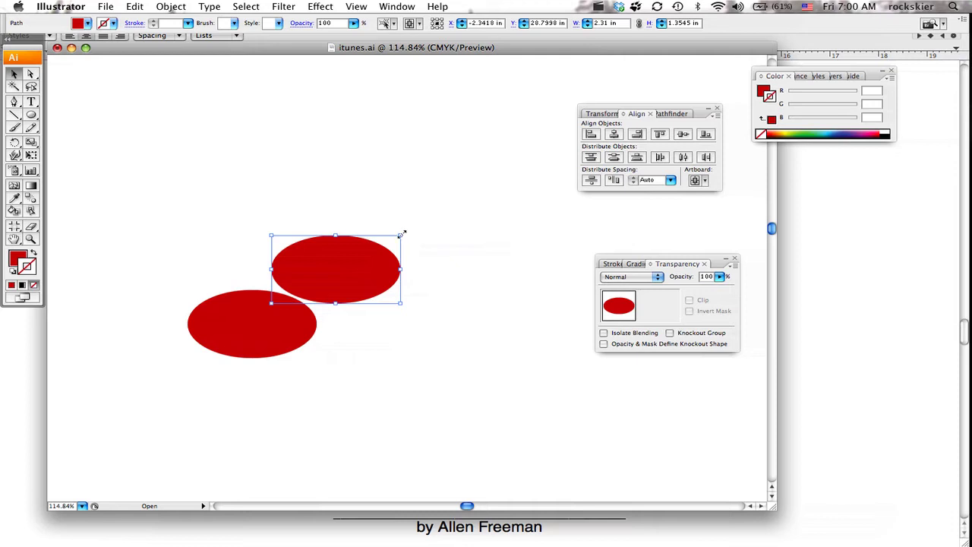
drag(401, 234, 297, 326)
click(17, 260)
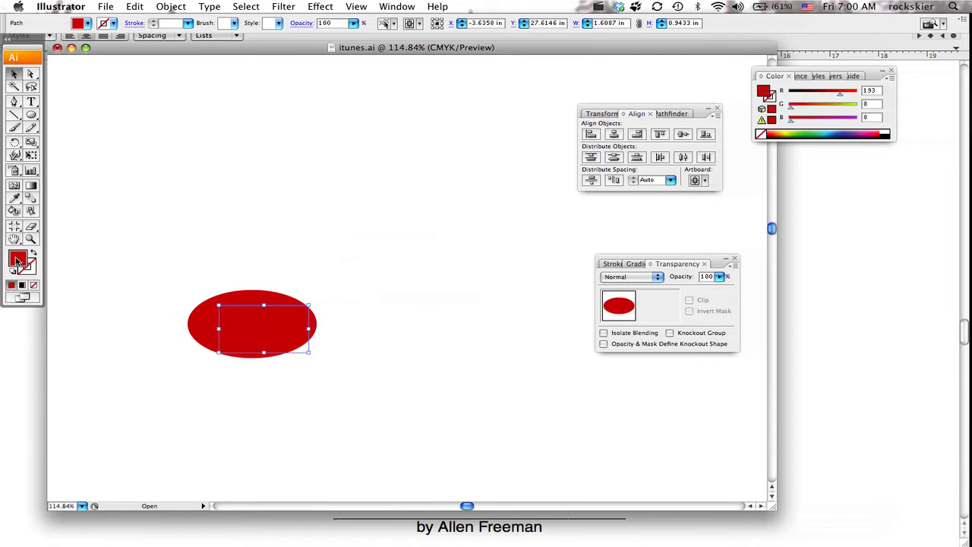
double_click(17, 260)
click(340, 167)
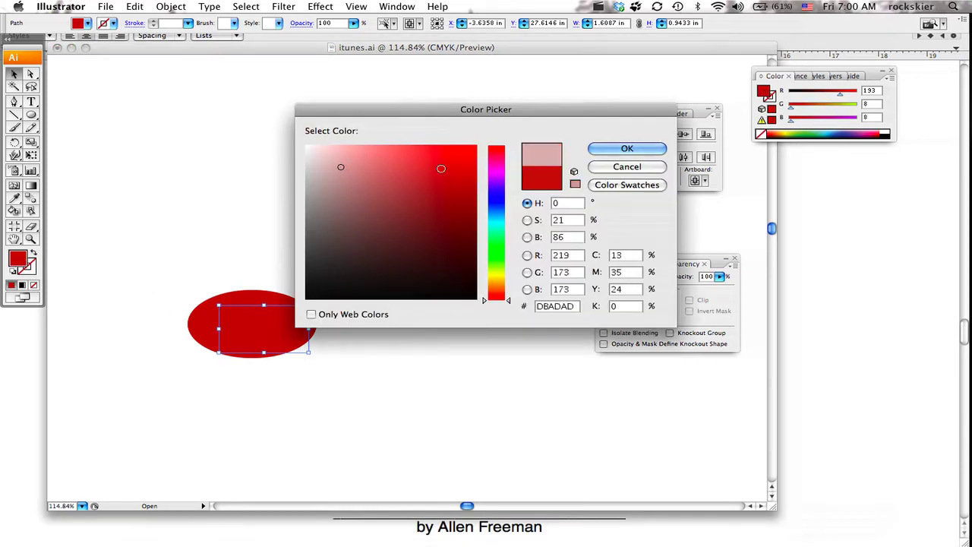
click(369, 192)
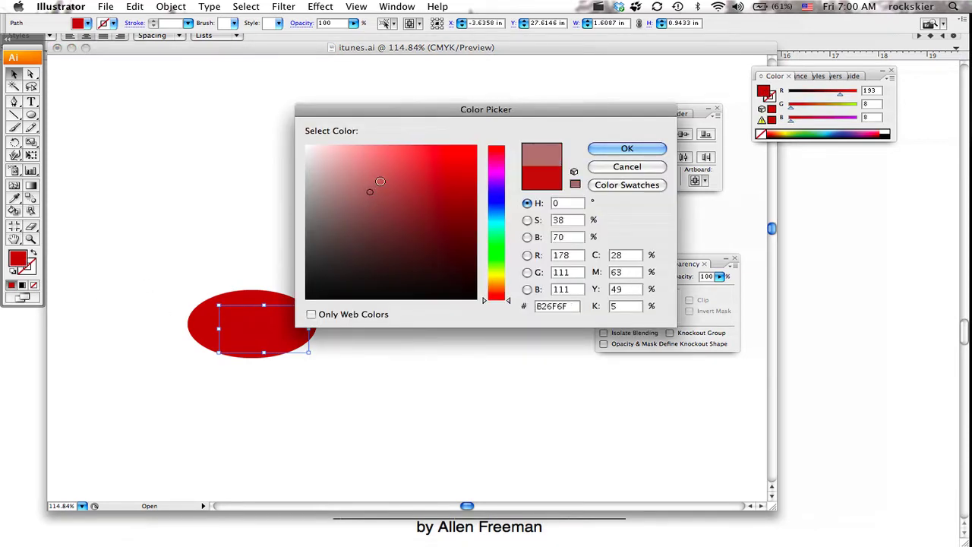
click(394, 171)
click(592, 150)
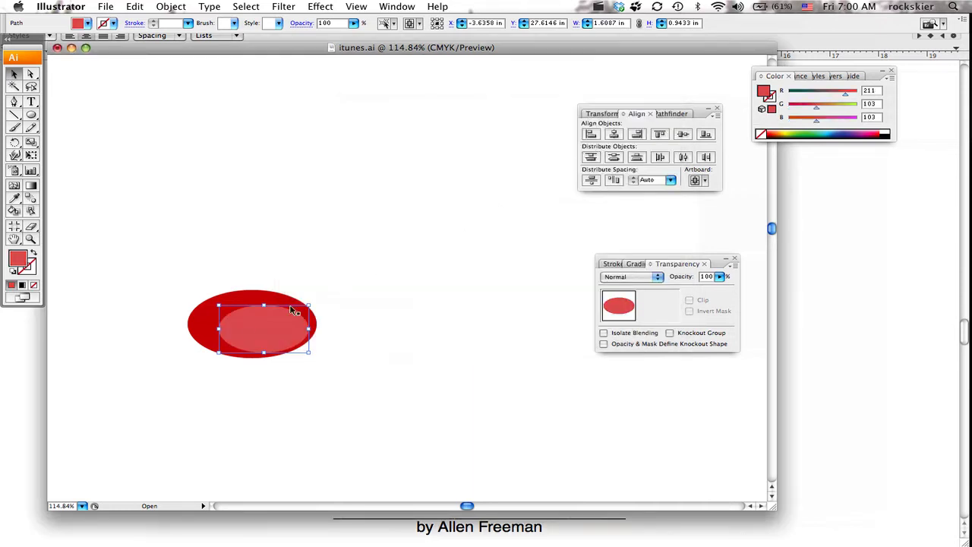
Add a smaller copy as a highlight filled pale pink (FFE1E1).
drag(250, 332, 379, 332)
drag(438, 304, 295, 337)
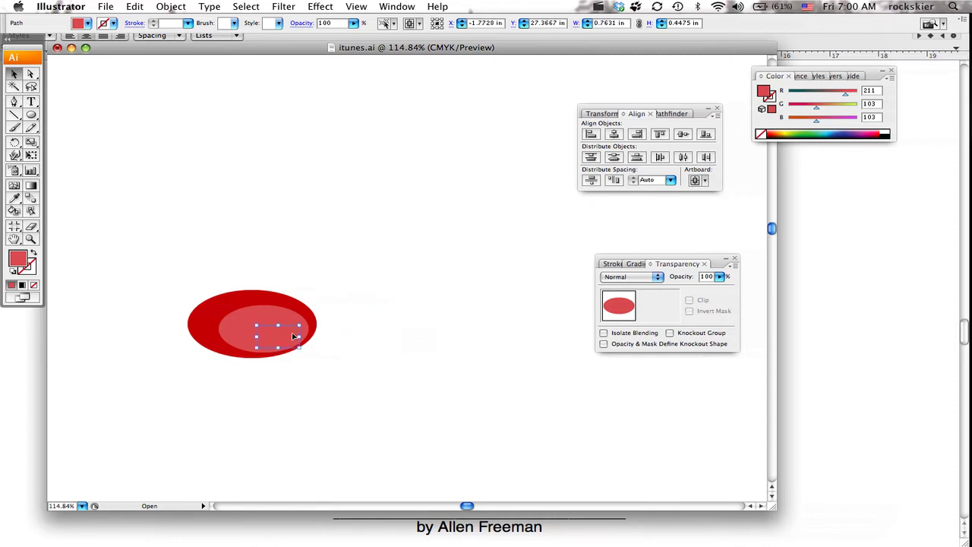
double_click(17, 259)
drag(334, 176, 325, 144)
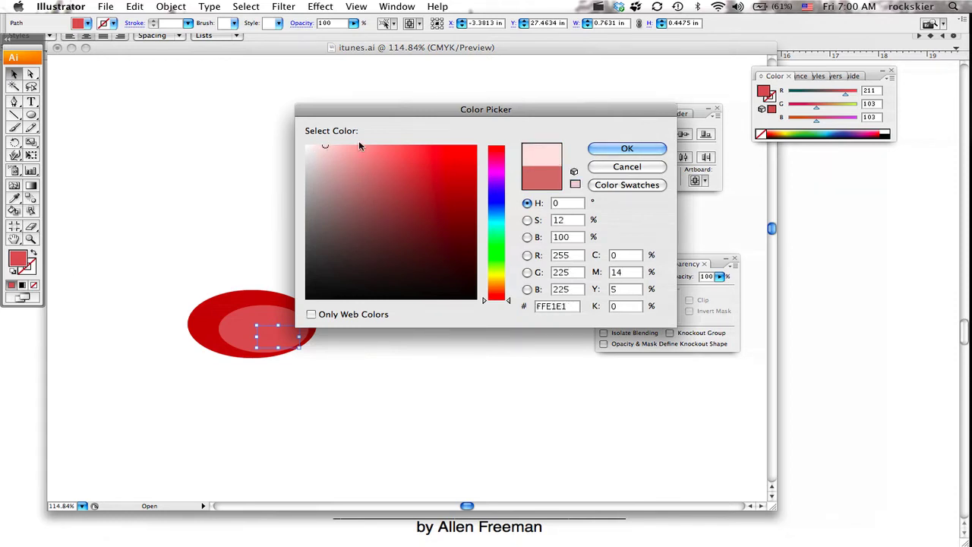
click(608, 148)
Zoom in and blend the small ellipse with the middle one, then the outer red ellipse.
click(414, 325)
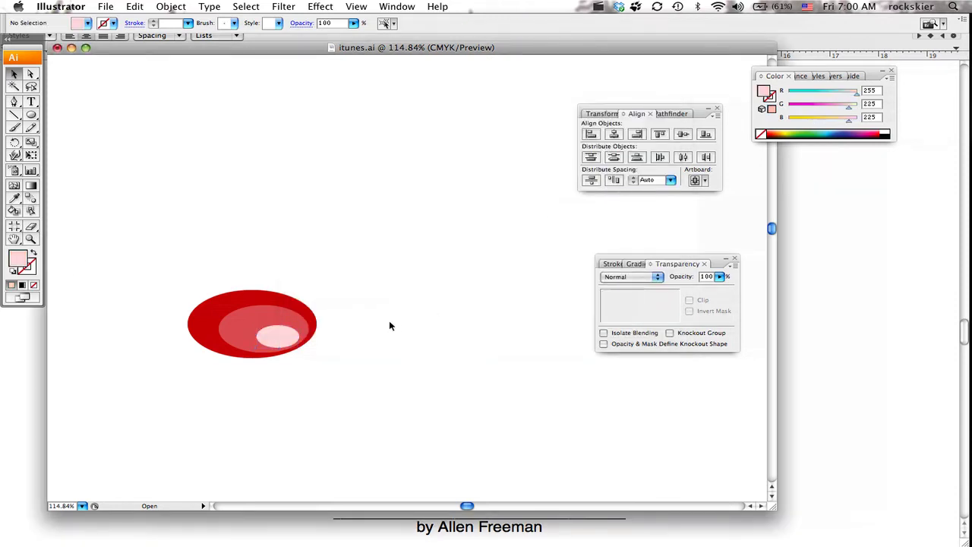
click(19, 240)
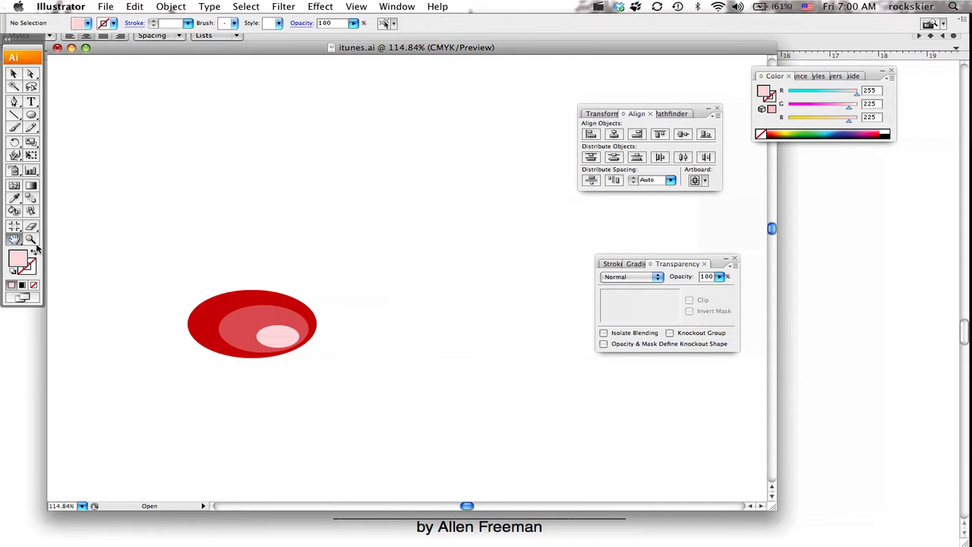
click(31, 240)
drag(137, 248, 353, 383)
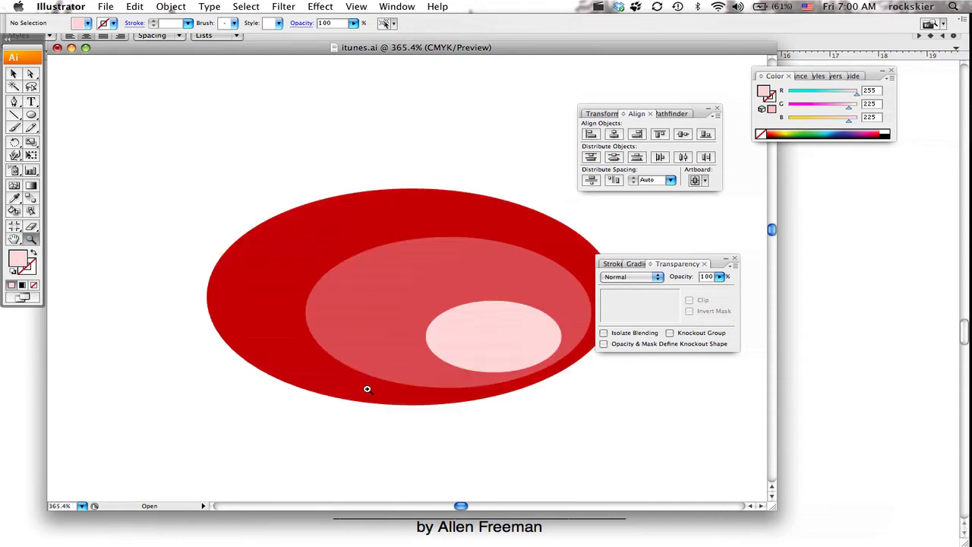
drag(454, 332, 360, 260)
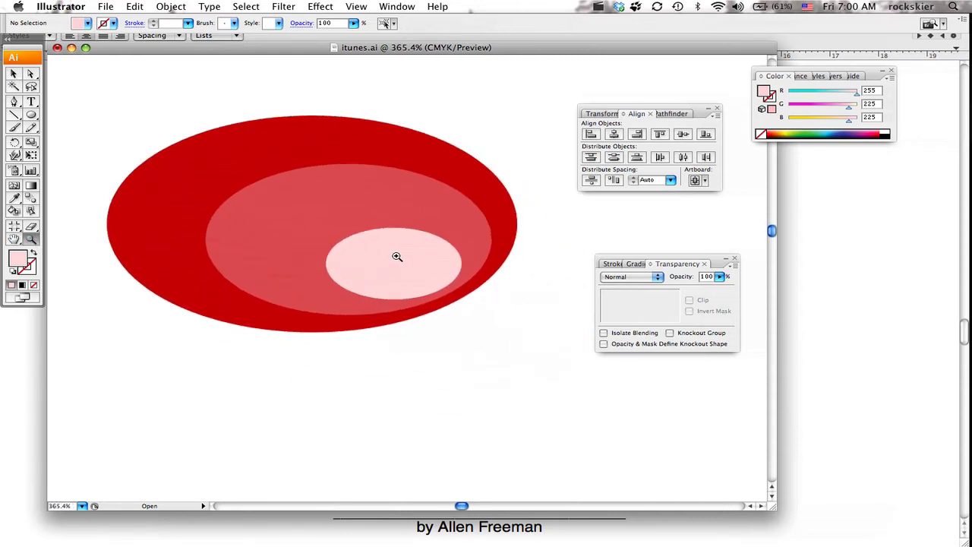
click(13, 72)
click(32, 200)
click(298, 204)
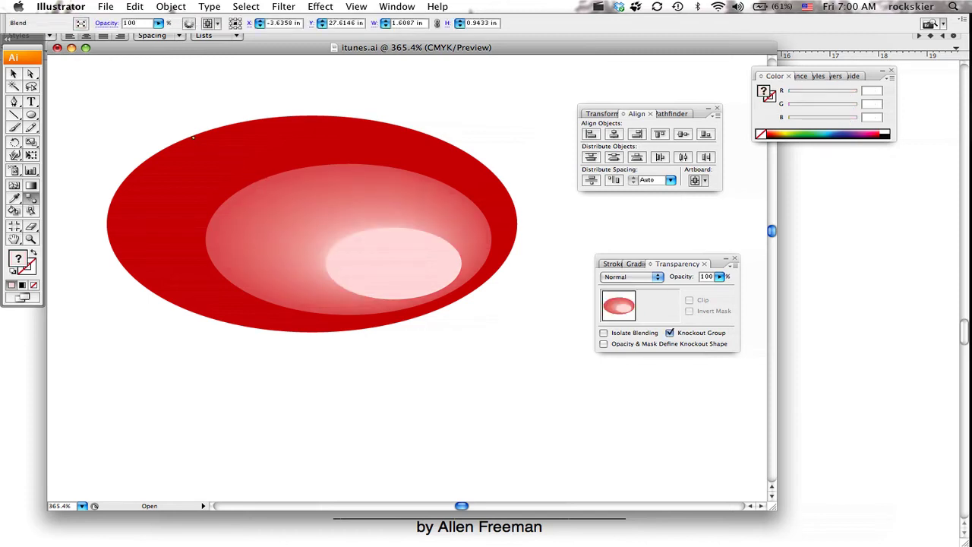
click(194, 136)
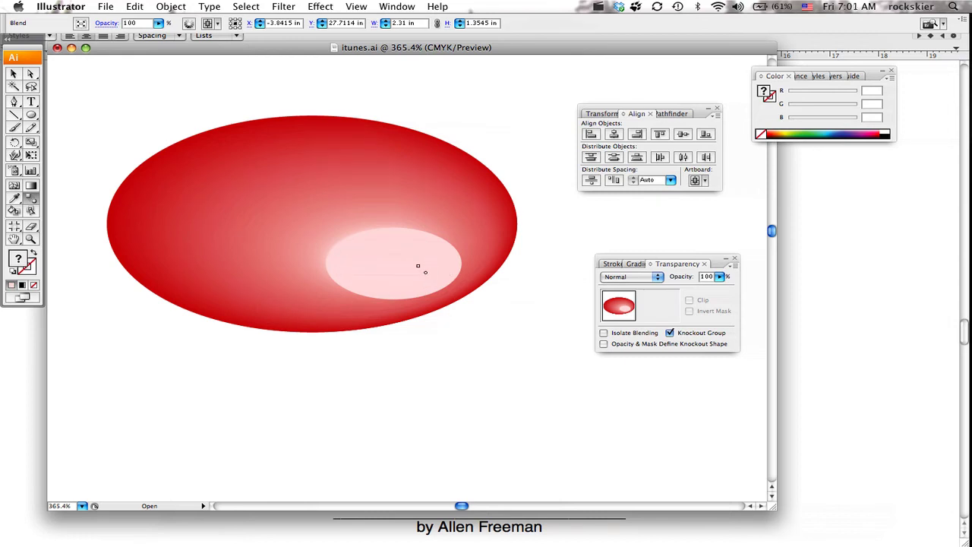
click(481, 282)
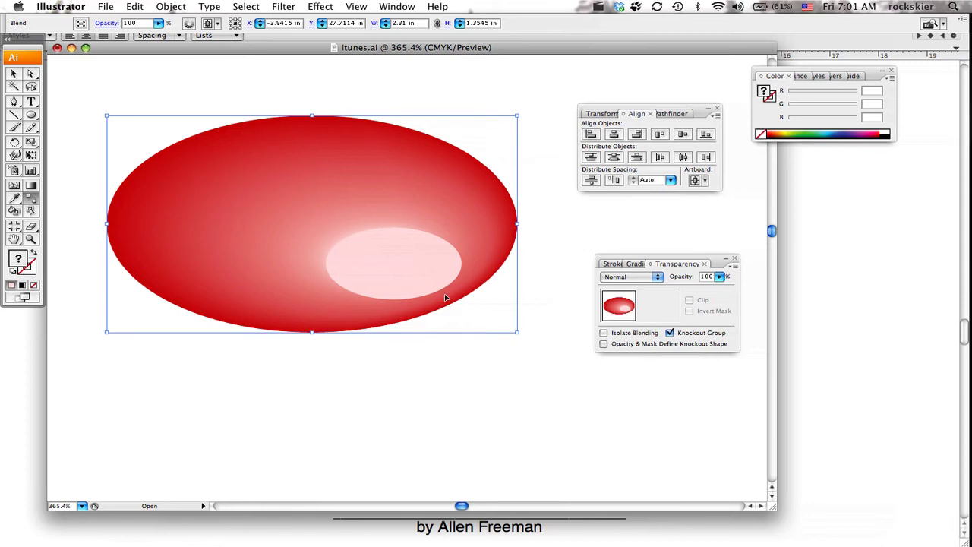
Undo the blend and refill the small highlight ellipse with deeper pink F7B7B7.
key(super+z)
key(super+z)
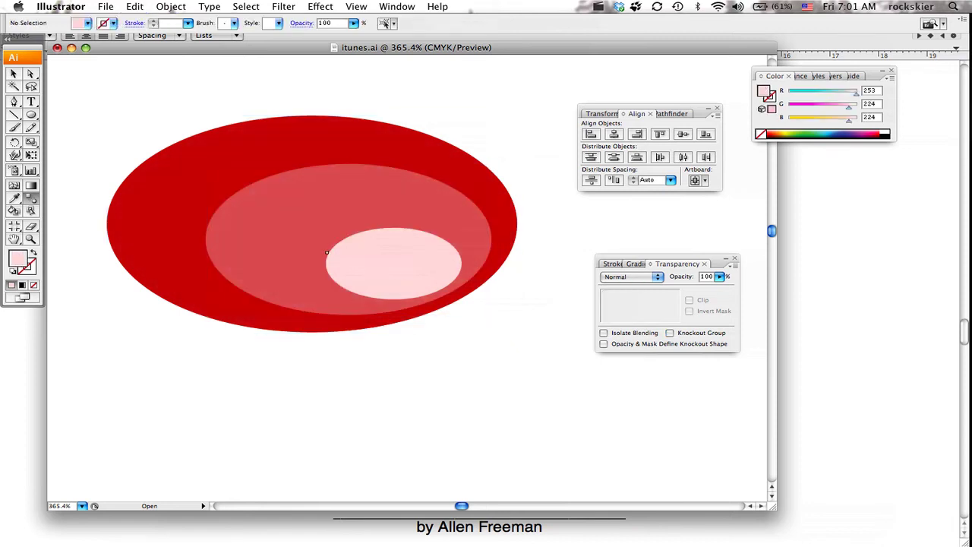
click(13, 74)
click(395, 261)
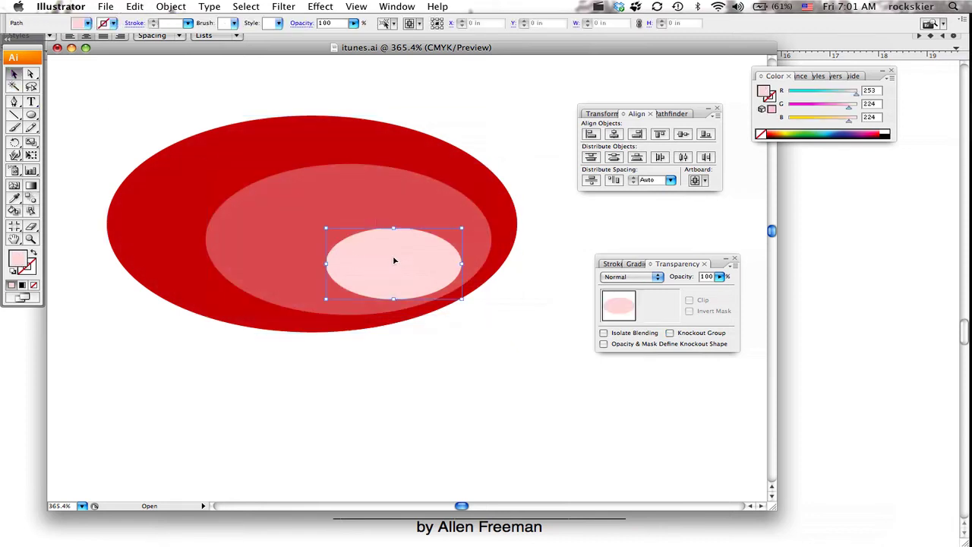
double_click(18, 260)
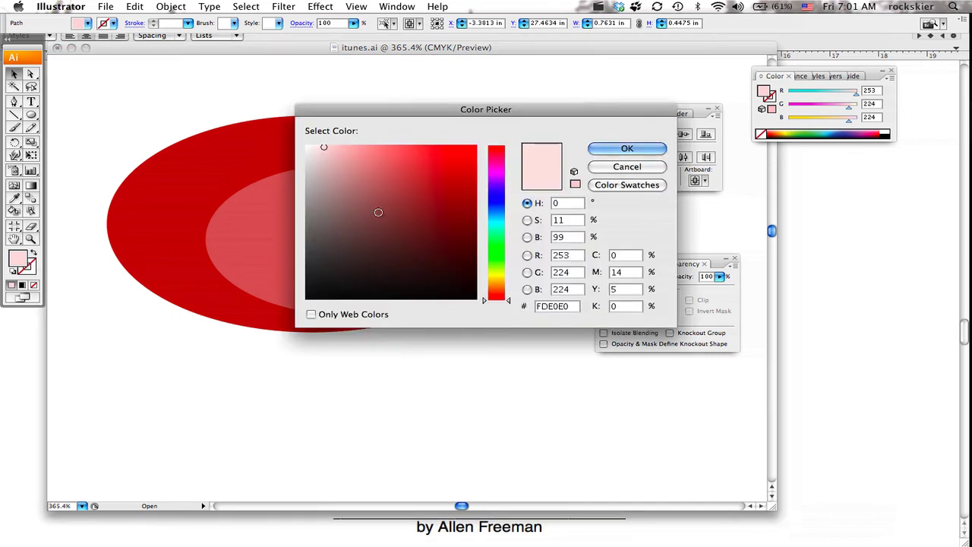
click(349, 150)
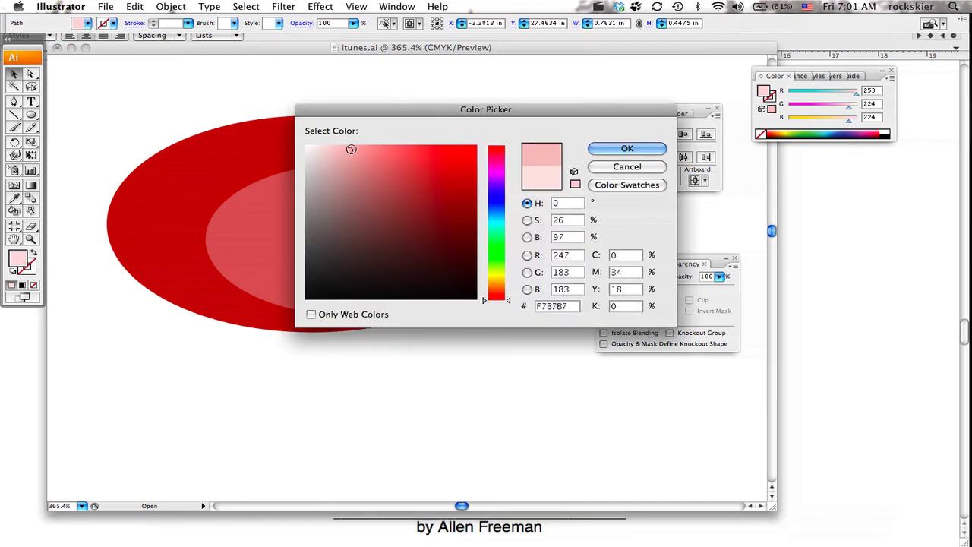
click(623, 148)
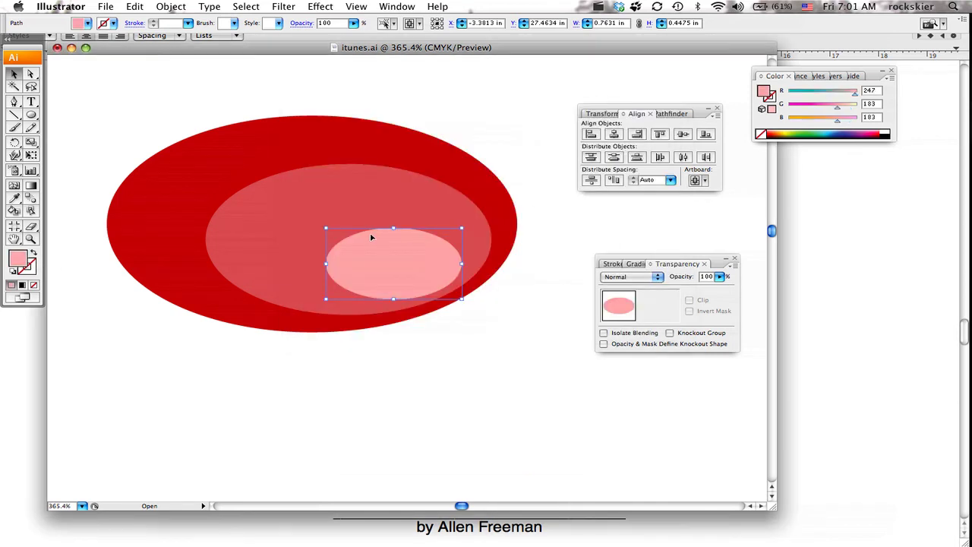
Blend the large red, middle and small F7B7B7 ellipses together, then zoom out.
click(109, 120)
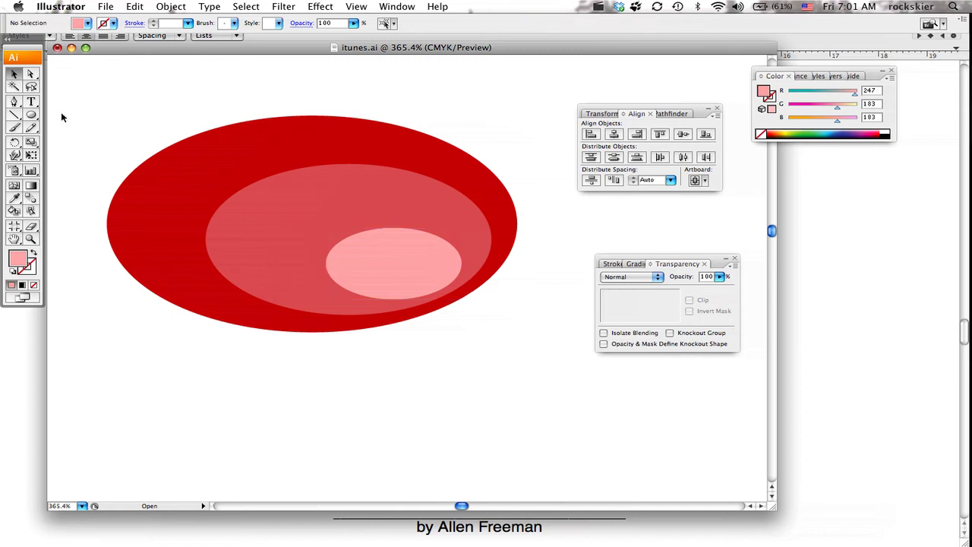
click(29, 199)
click(246, 188)
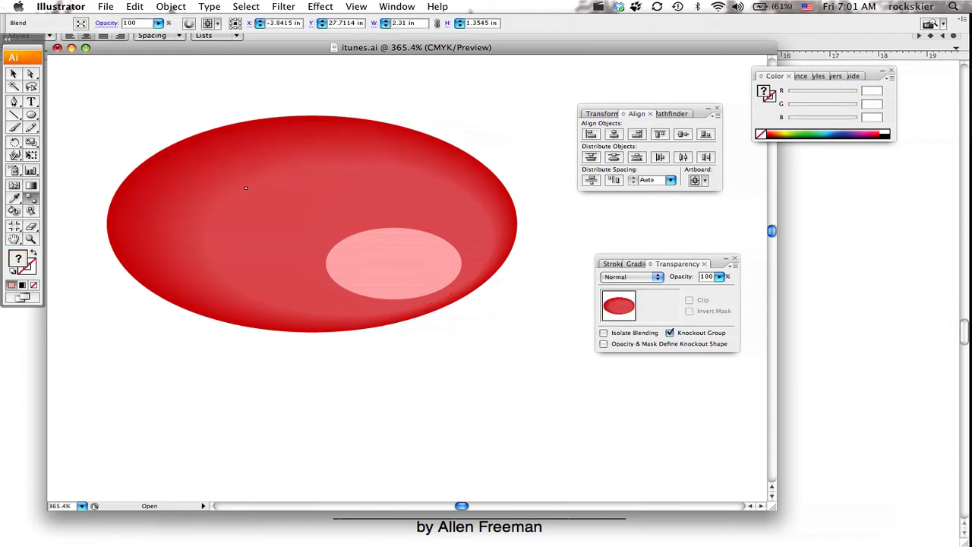
click(342, 240)
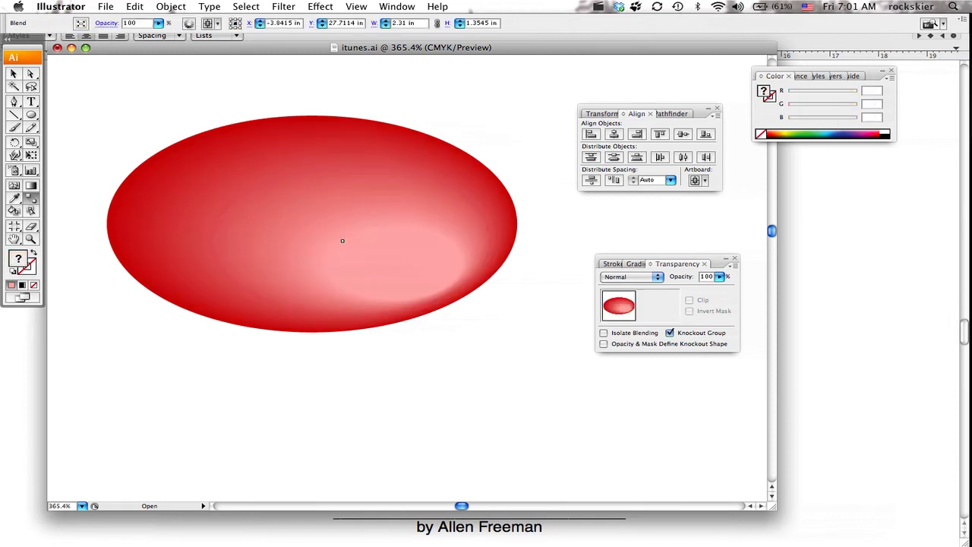
key(v)
alt+super+click(387, 232)
alt+super+click(387, 233)
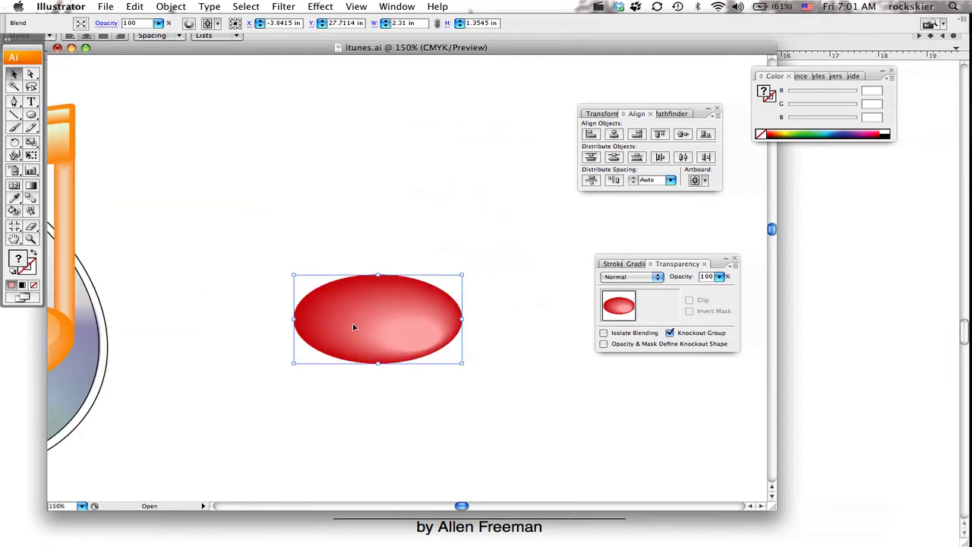
Rotate the blended ellipse clockwise to a diagonal tilt and deselect it.
drag(296, 322, 290, 243)
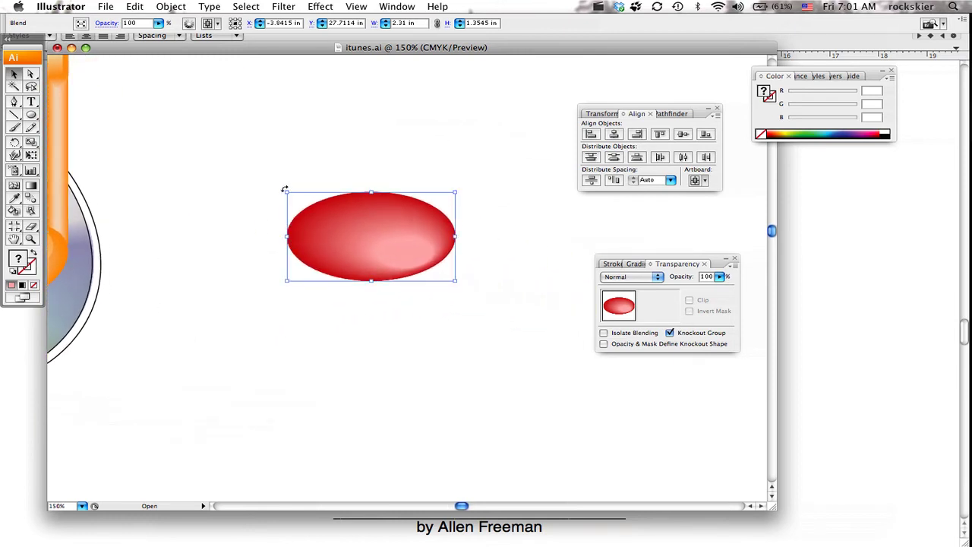
drag(284, 190, 280, 220)
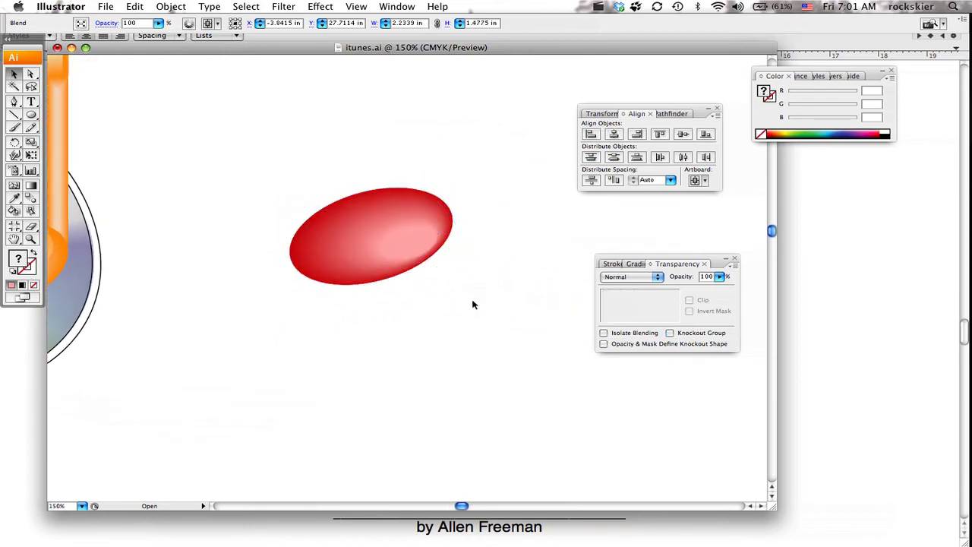
click(473, 305)
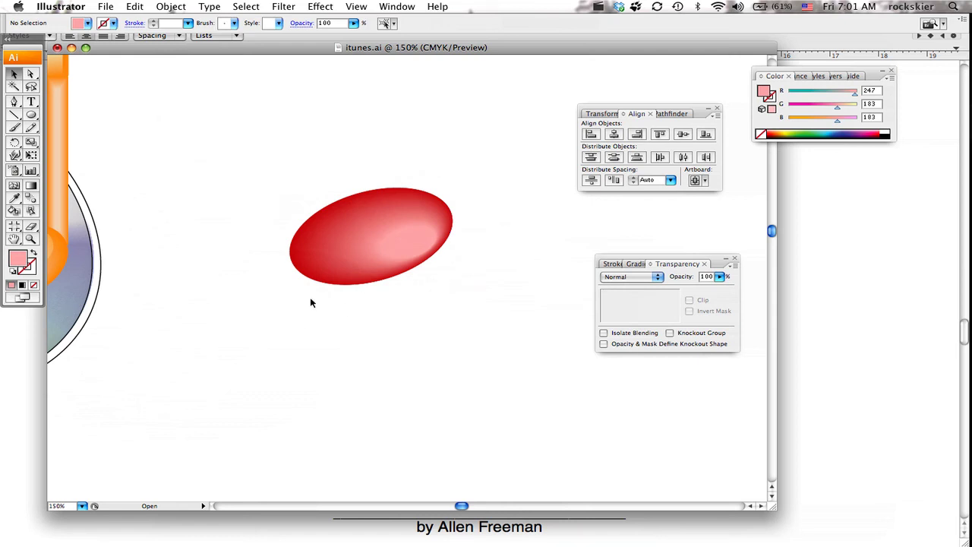
click(13, 116)
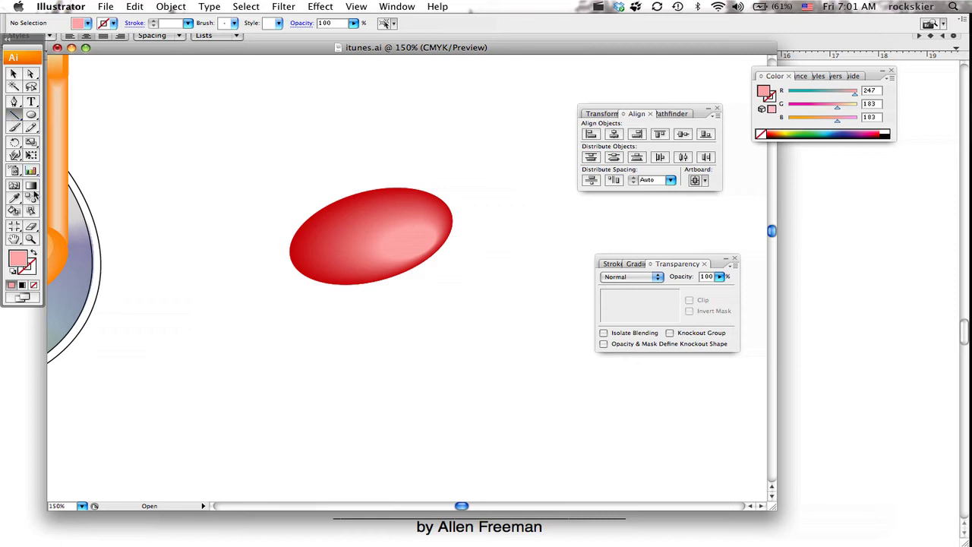
Draw a vertical yellow-stroked line below the tilted ellipse.
click(34, 256)
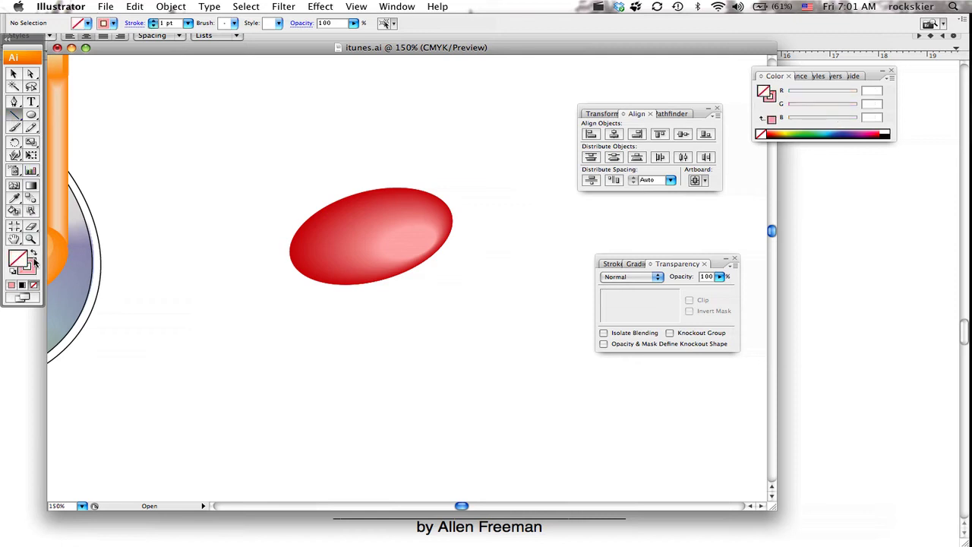
click(29, 266)
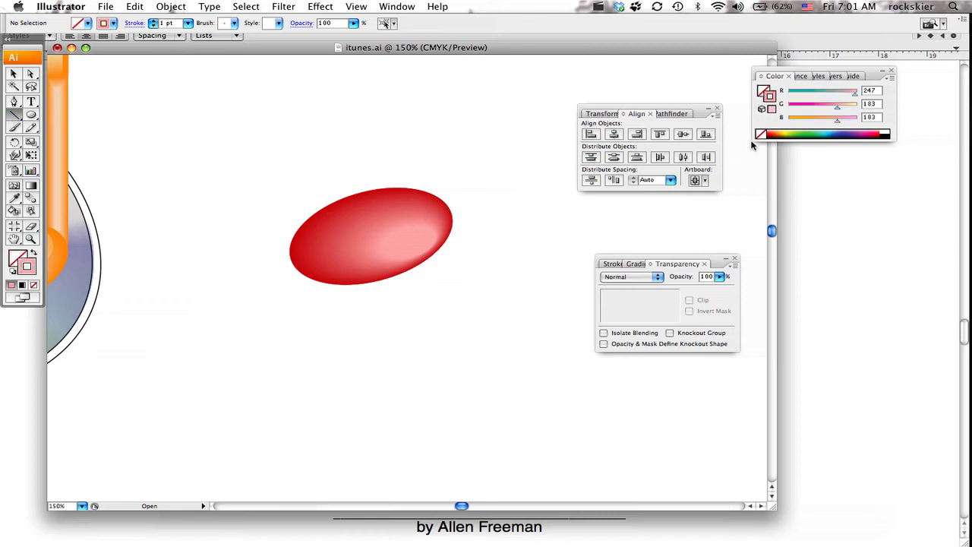
click(788, 131)
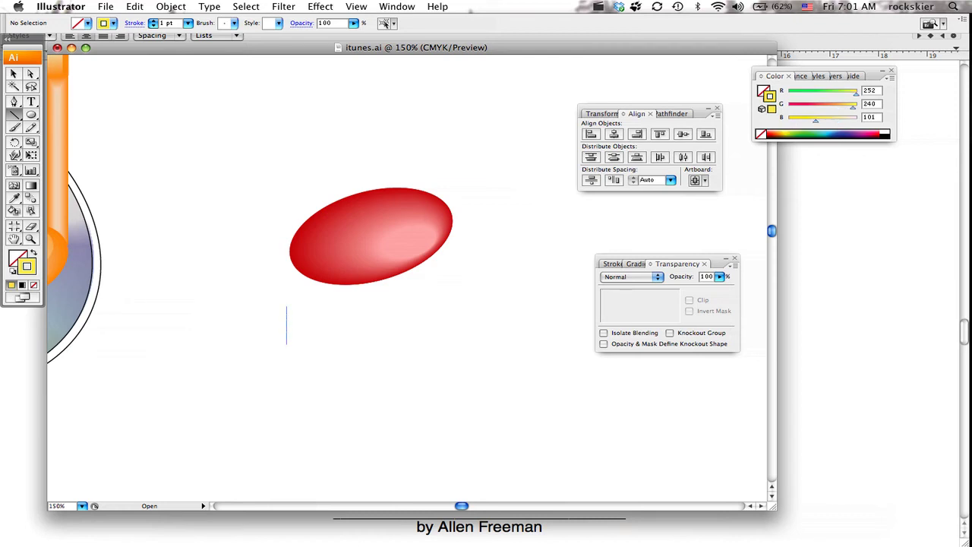
drag(286, 343, 287, 484)
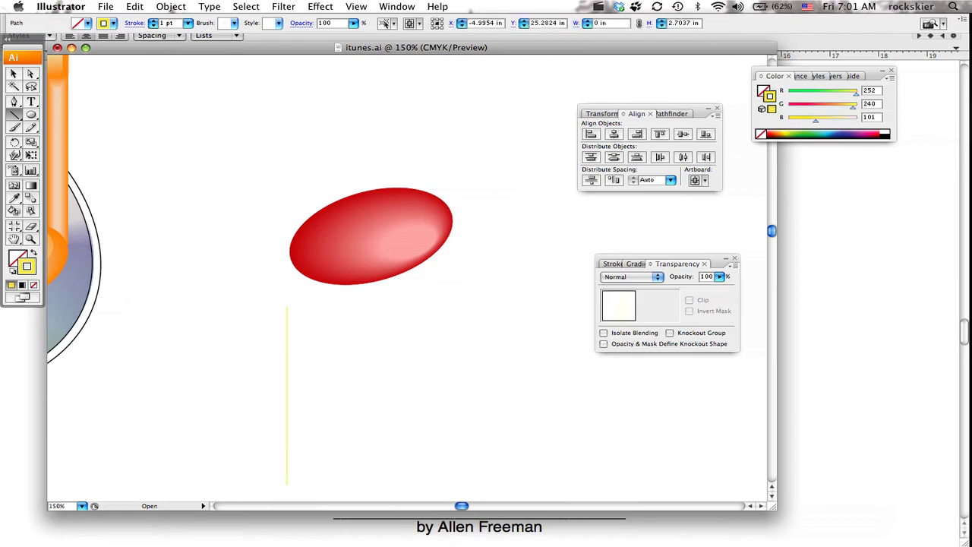
Select the whole yellow line and set its stroke weight to 3 pt.
click(16, 73)
click(31, 74)
click(280, 304)
click(287, 326)
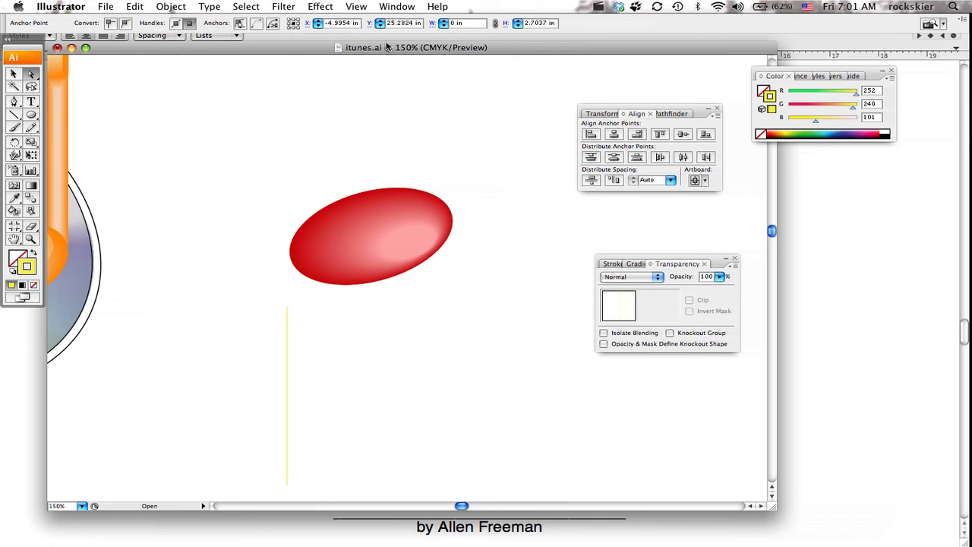
click(422, 192)
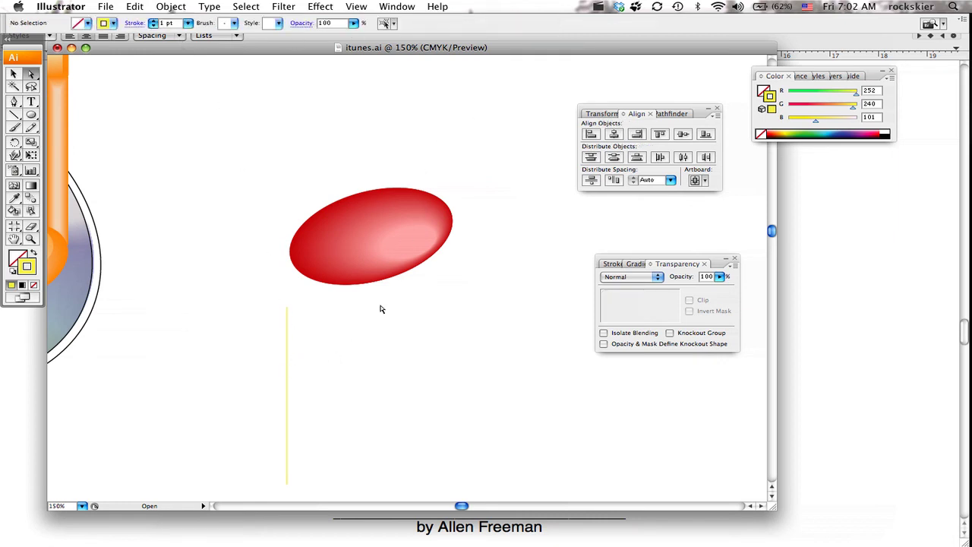
click(288, 360)
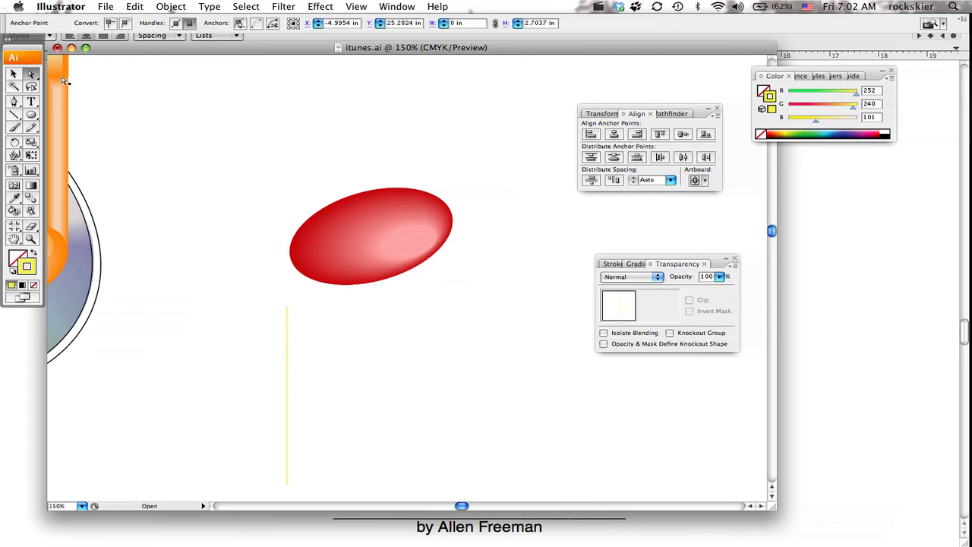
click(13, 73)
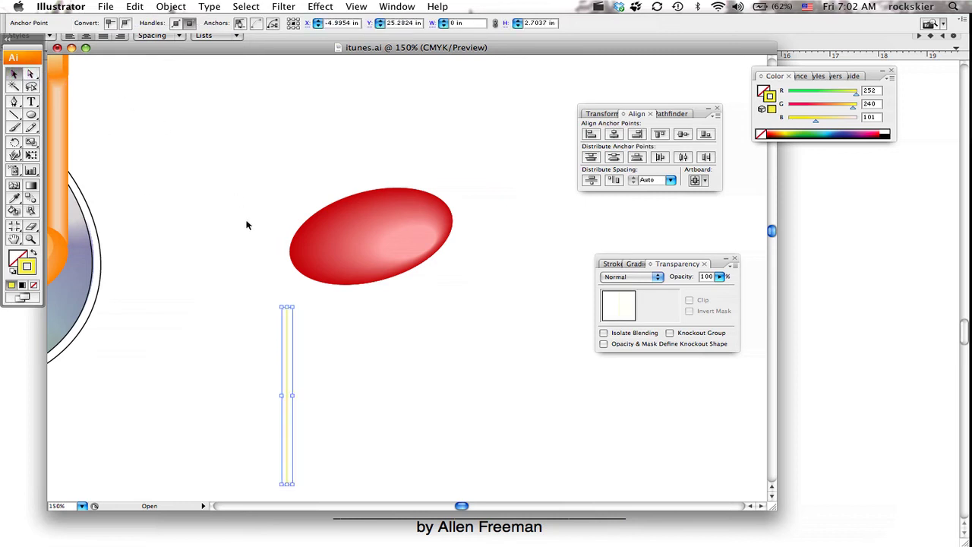
click(266, 281)
click(287, 321)
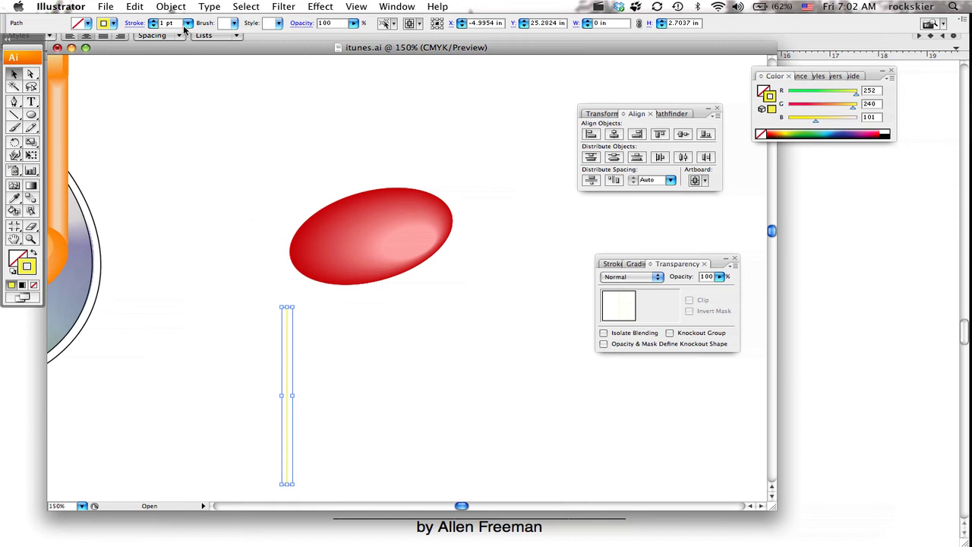
click(185, 26)
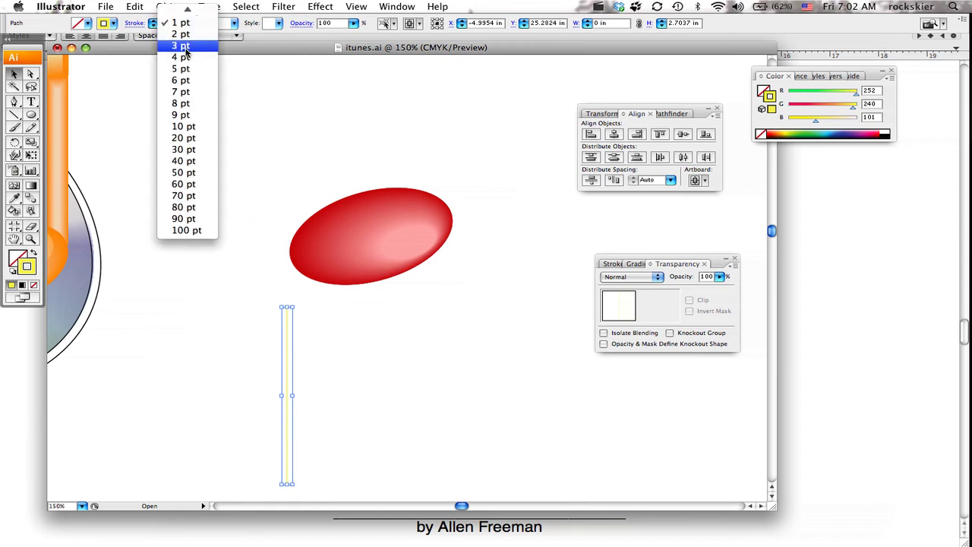
click(184, 47)
click(329, 350)
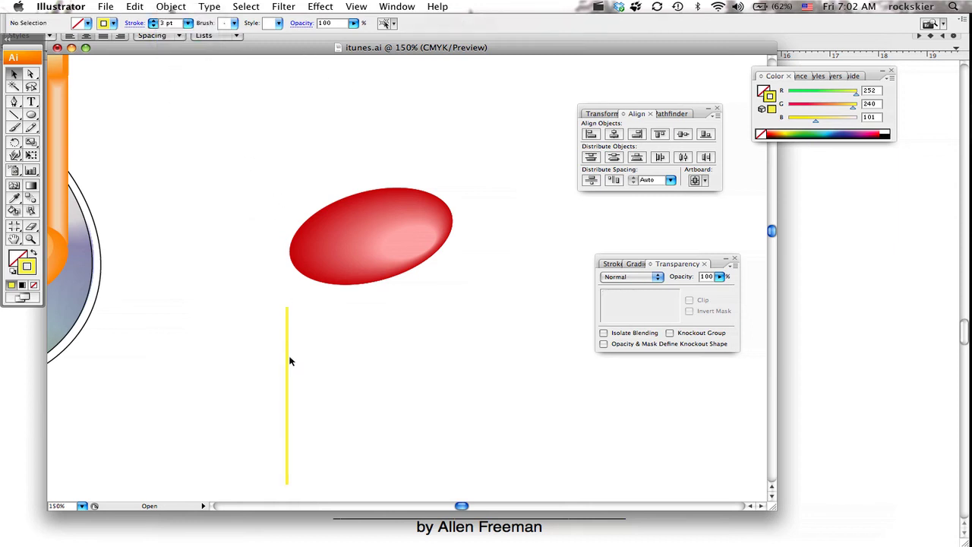
click(287, 364)
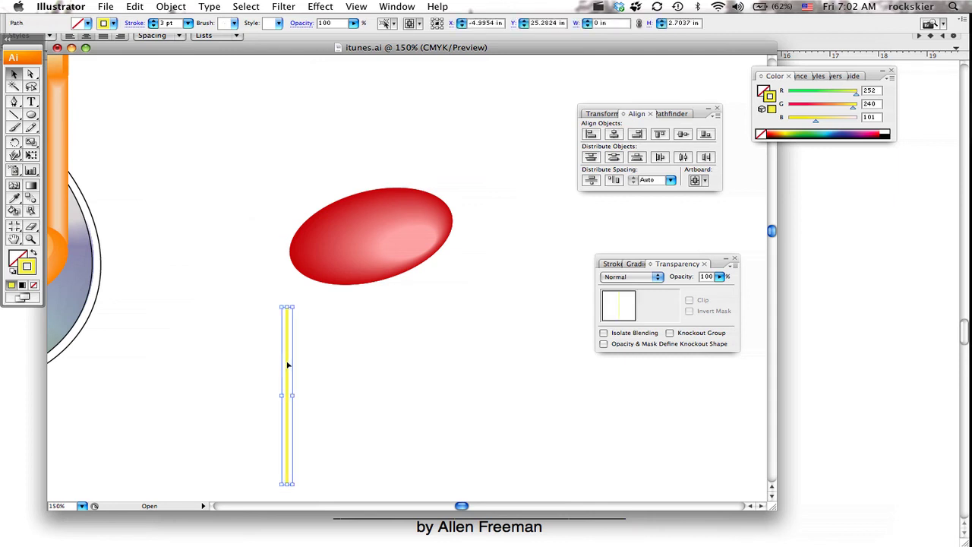
Alt-drag a copy of the yellow line to the right and colour its stroke green.
drag(288, 366, 347, 370)
double_click(31, 270)
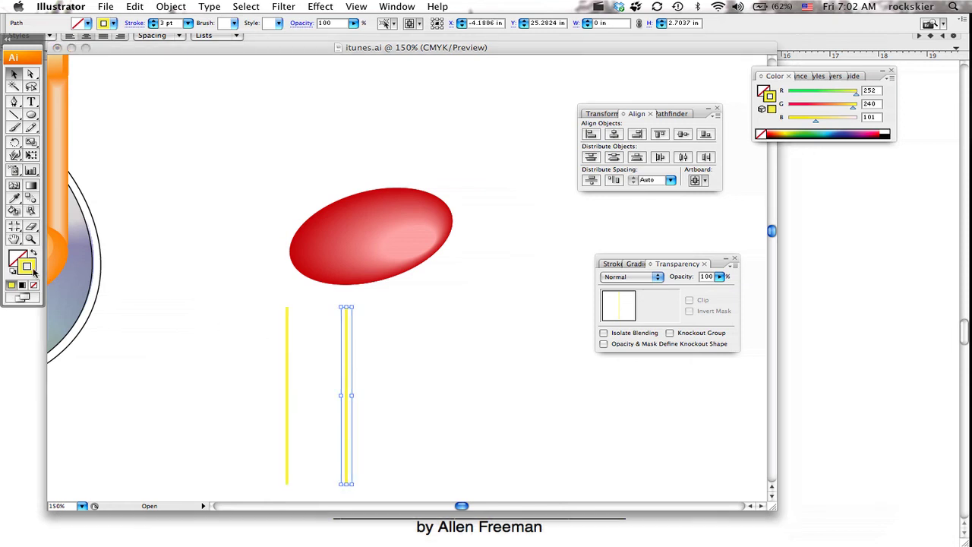
click(497, 253)
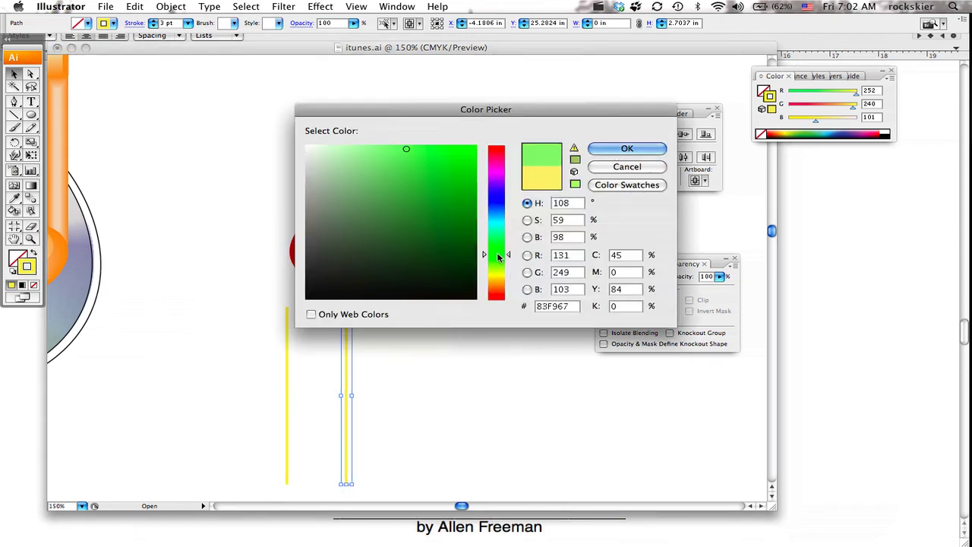
click(626, 149)
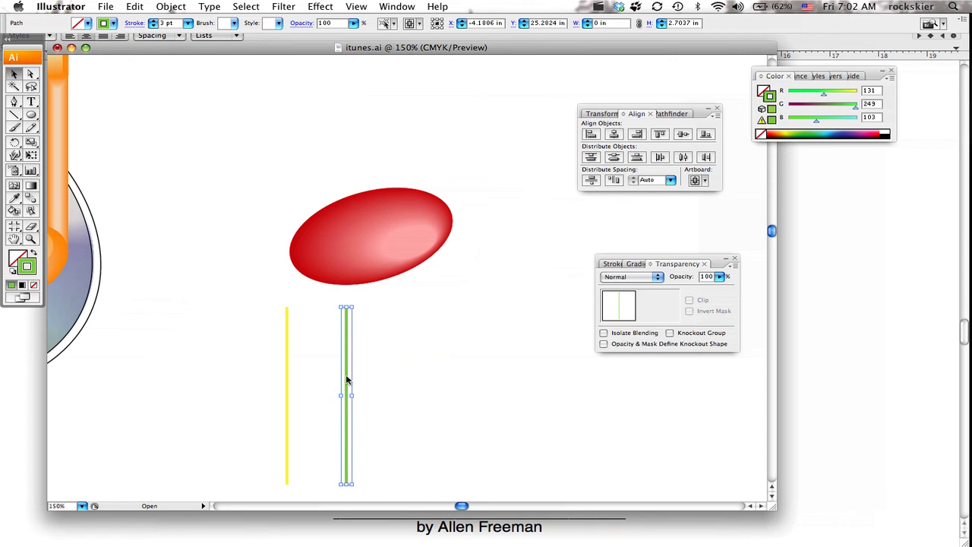
Add evenly spaced blue and red line copies further to the right.
drag(347, 380, 403, 391)
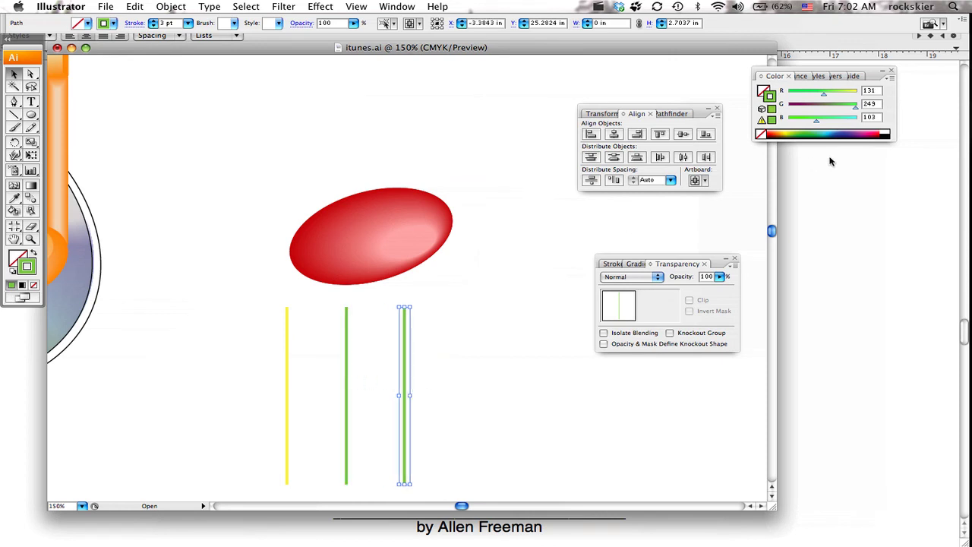
click(843, 132)
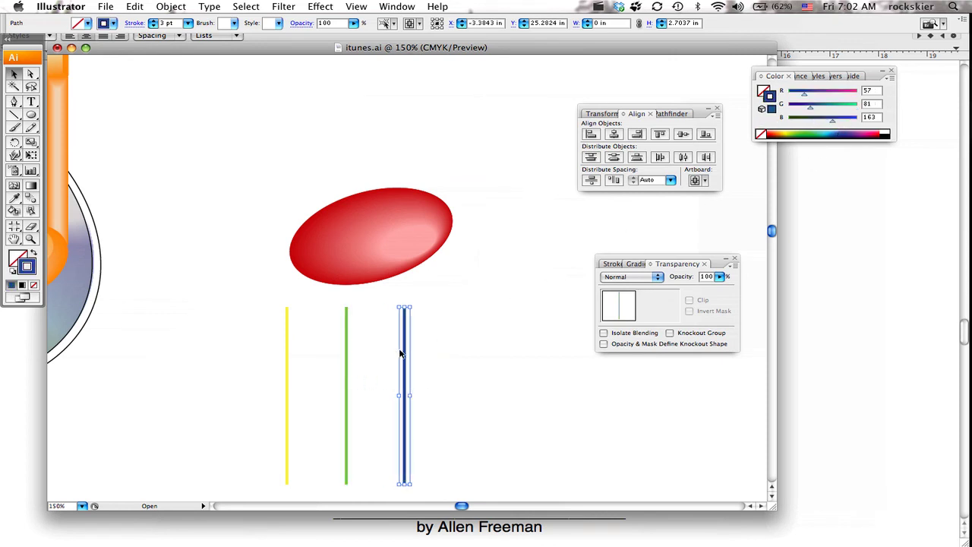
drag(405, 351, 465, 356)
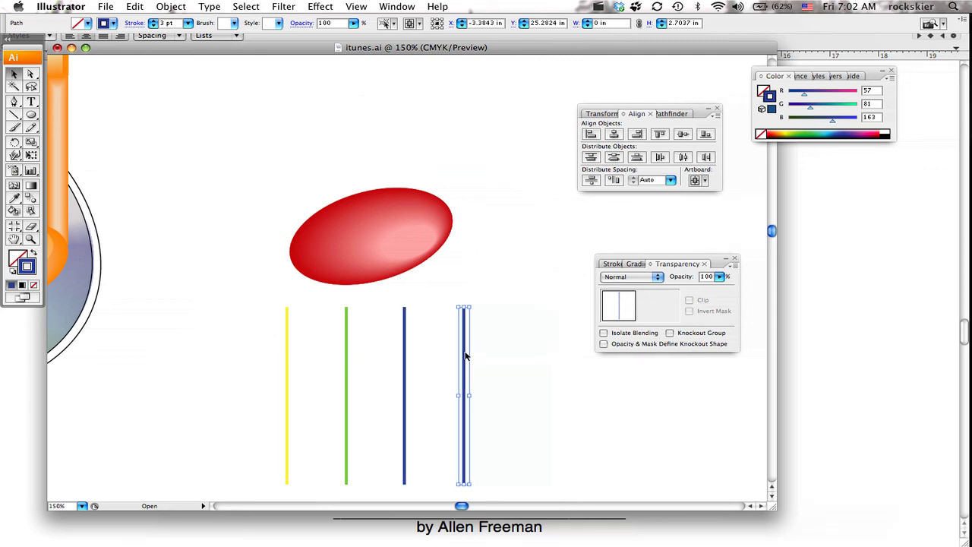
click(776, 129)
click(513, 296)
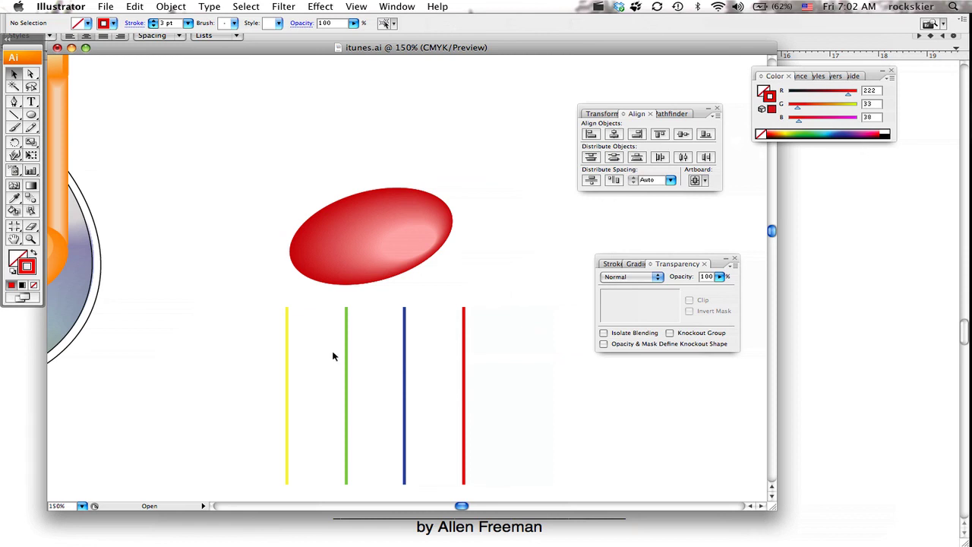
click(31, 200)
Blend the yellow line through green, blue and red, then select the gradient block.
click(346, 335)
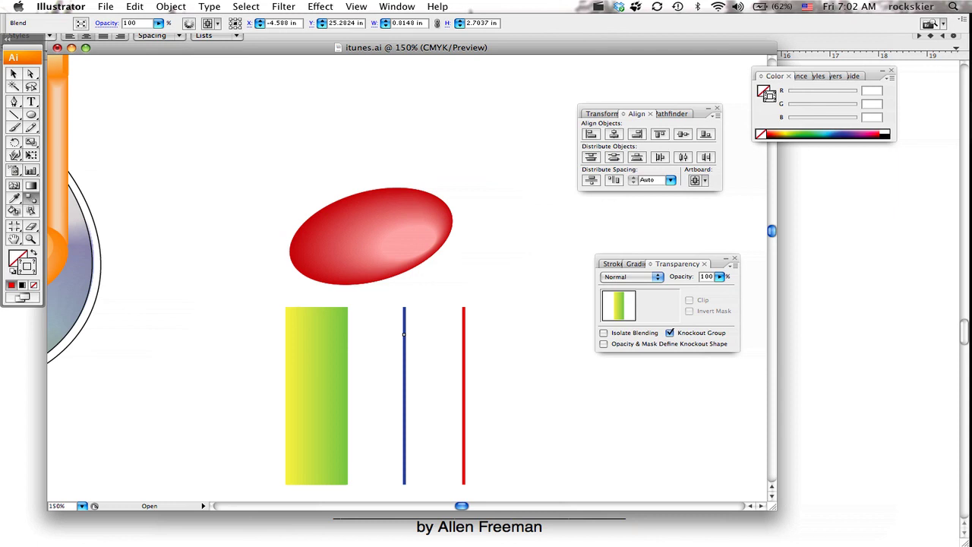
click(404, 335)
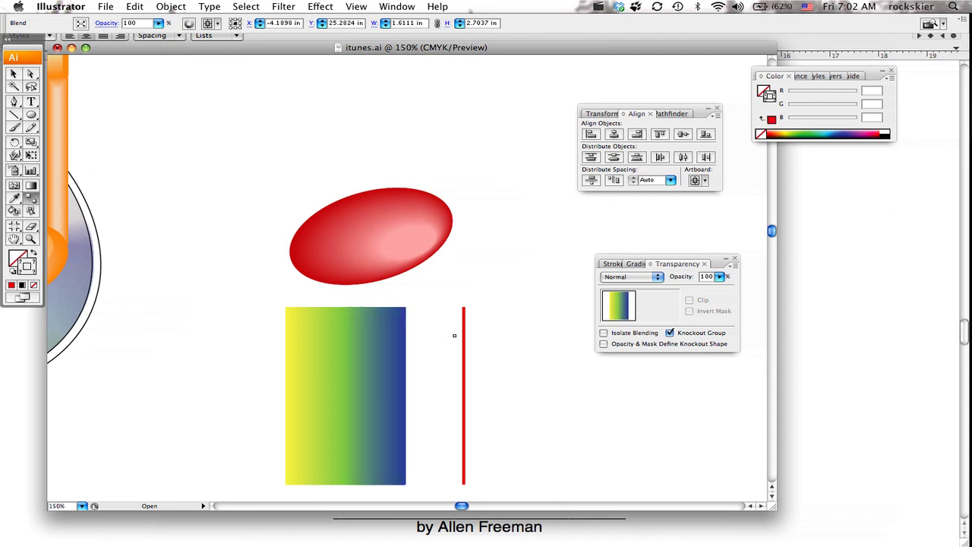
click(463, 335)
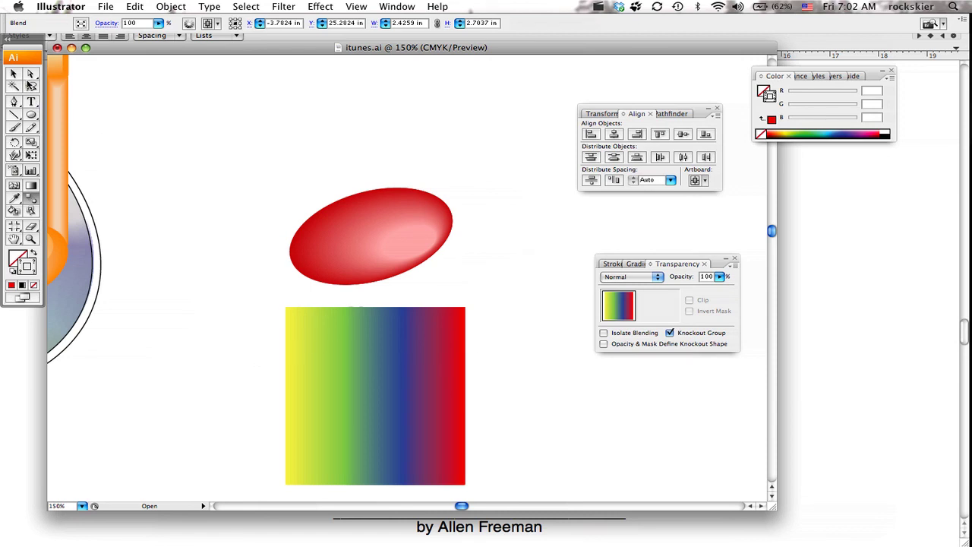
click(15, 75)
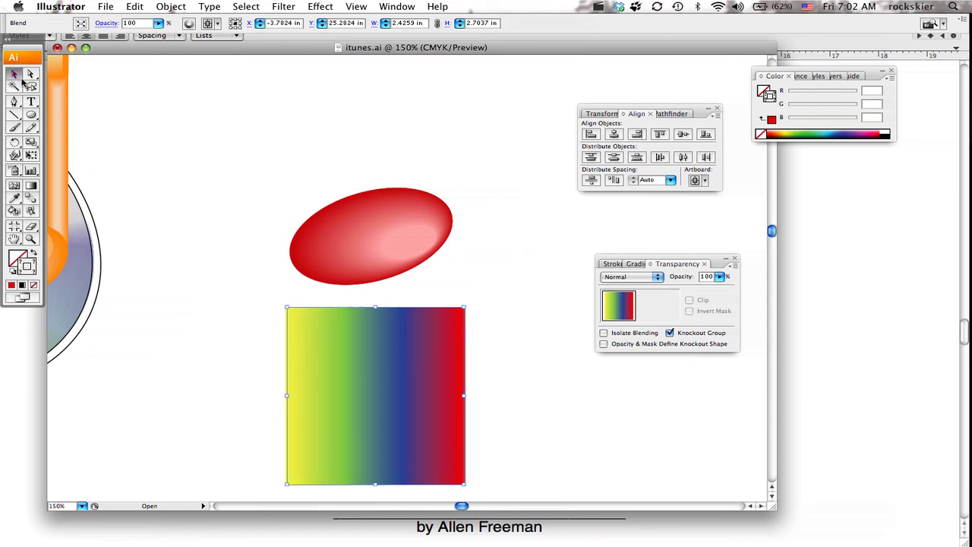
click(394, 6)
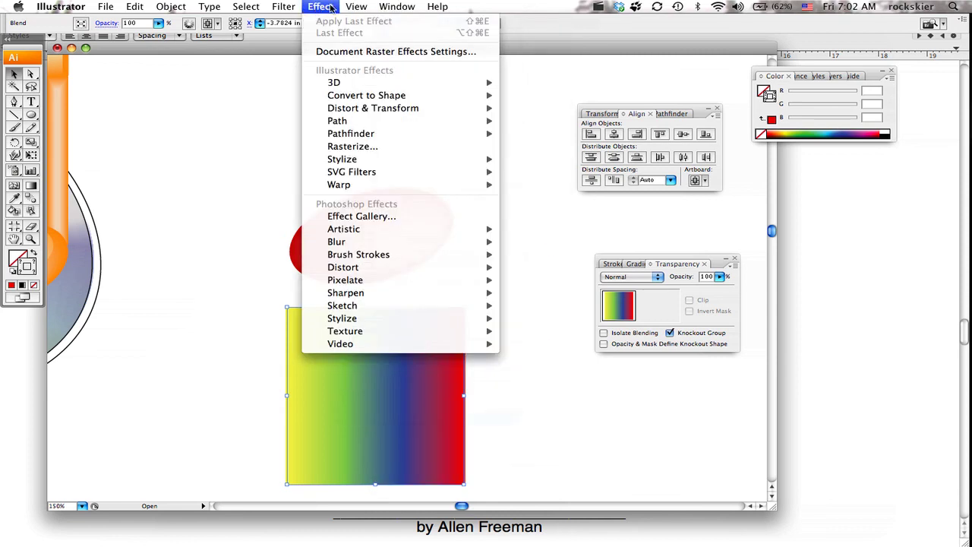
click(598, 7)
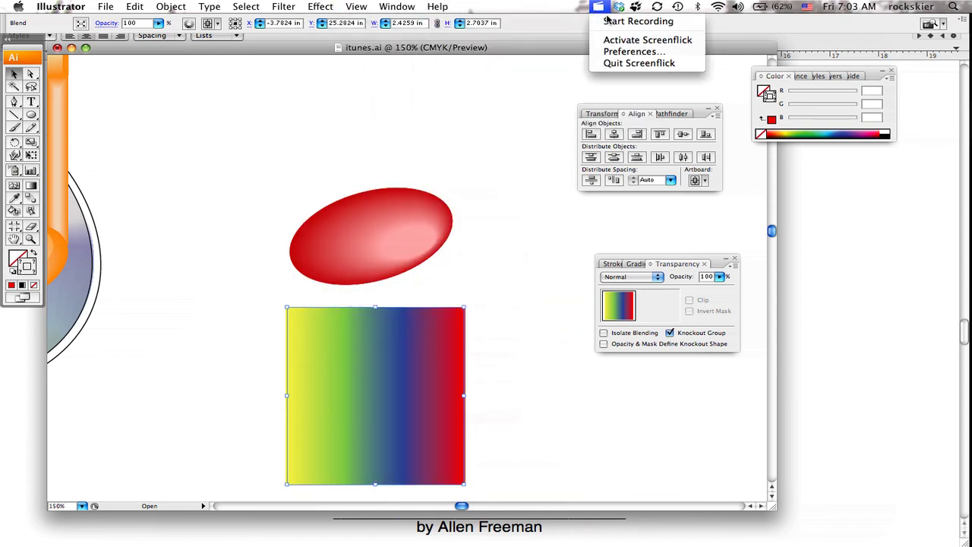